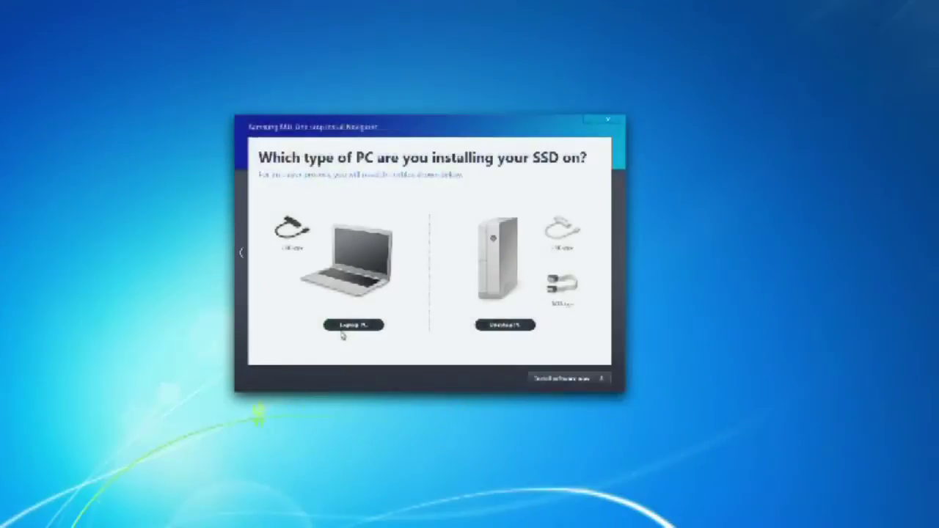
Choose the laptop PC guide and page through its instructions from step 01 to the final software installation page.
left_click(341, 329)
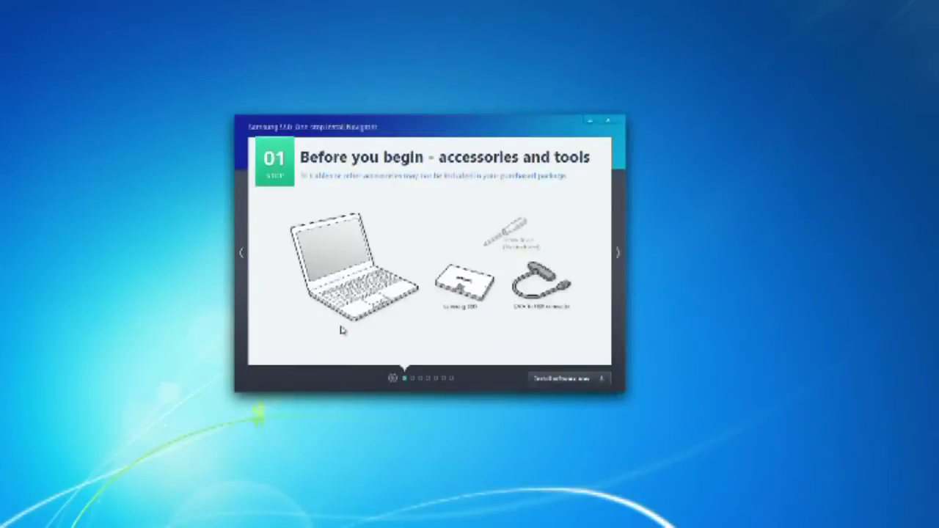
left_click(413, 378)
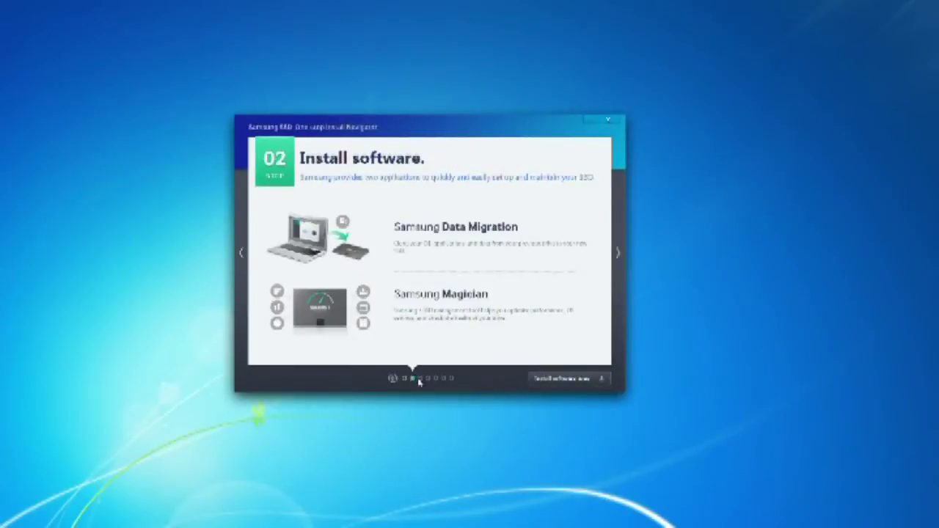
left_click(420, 379)
left_click(428, 380)
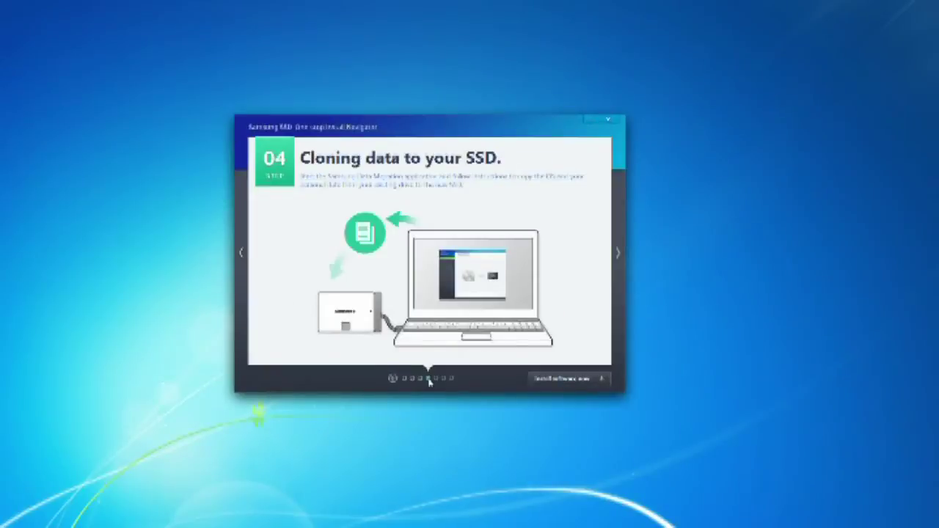
left_click(436, 379)
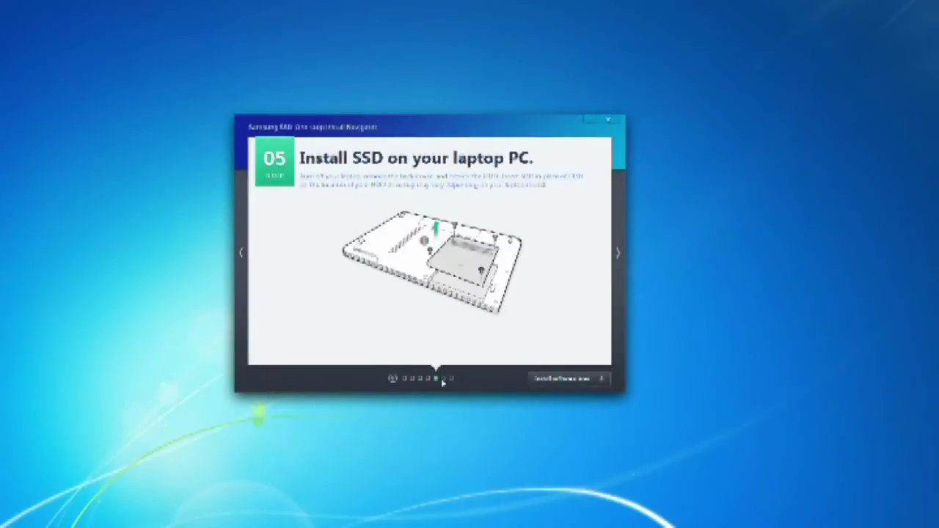
left_click(446, 380)
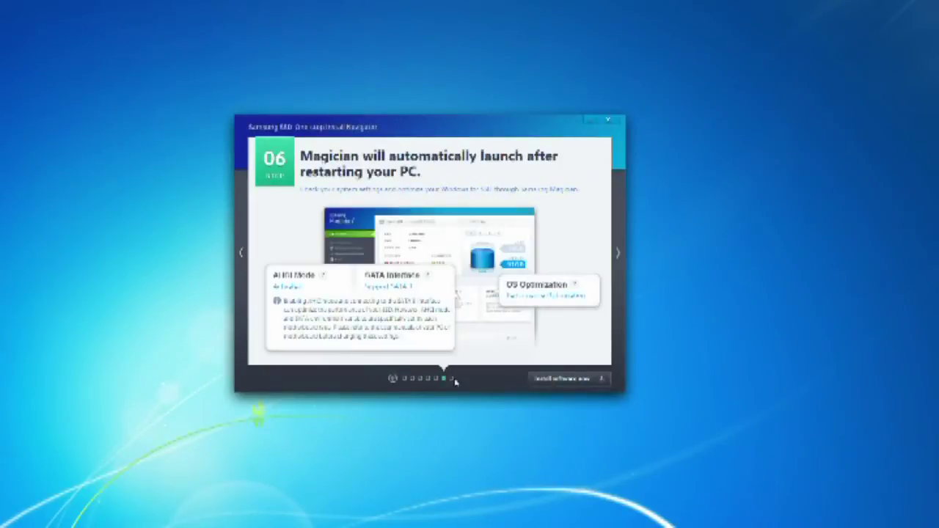
left_click(453, 380)
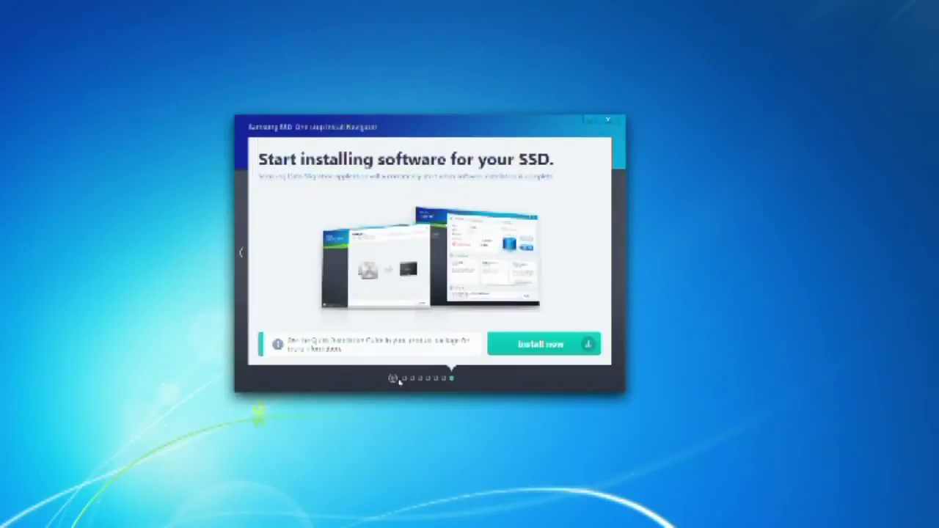
Return to the PC type selection, choose the desktop PC guide and page through its instructions to the last page.
left_click(392, 378)
left_click(496, 326)
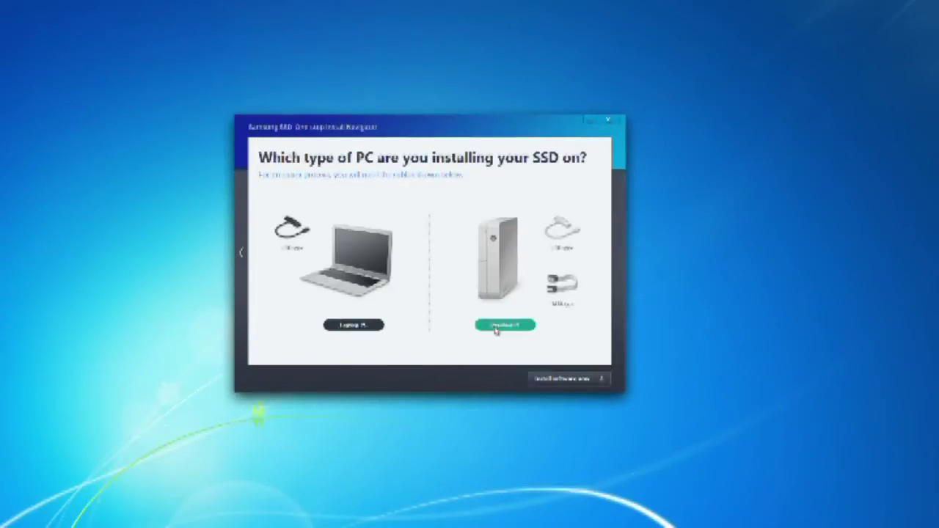
left_click(411, 379)
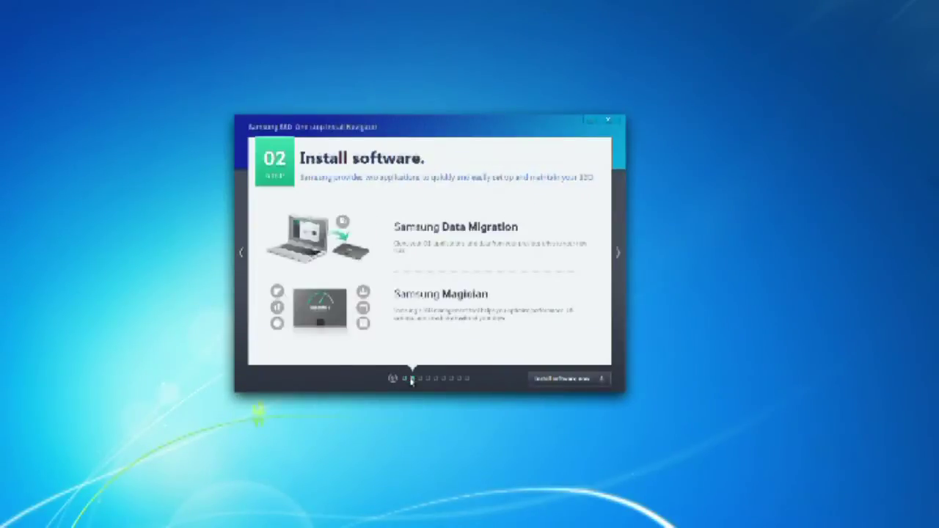
left_click(420, 379)
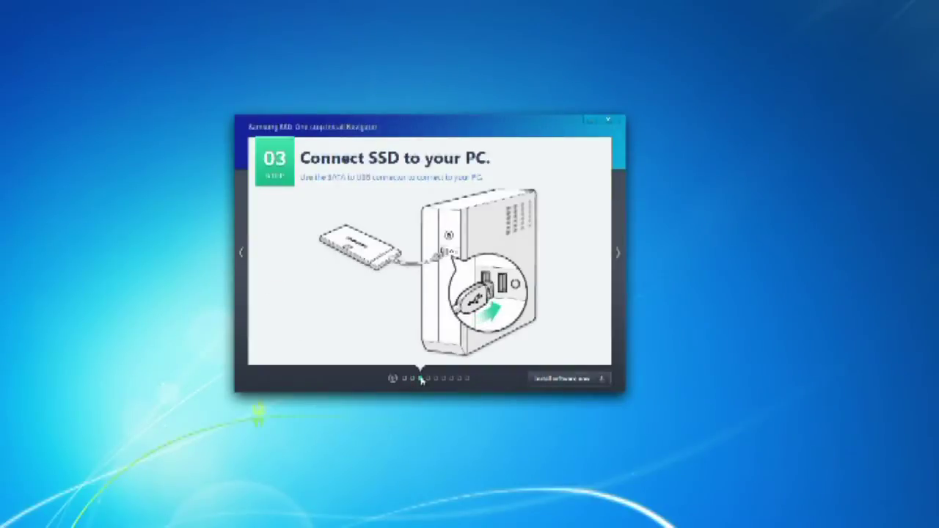
left_click(429, 378)
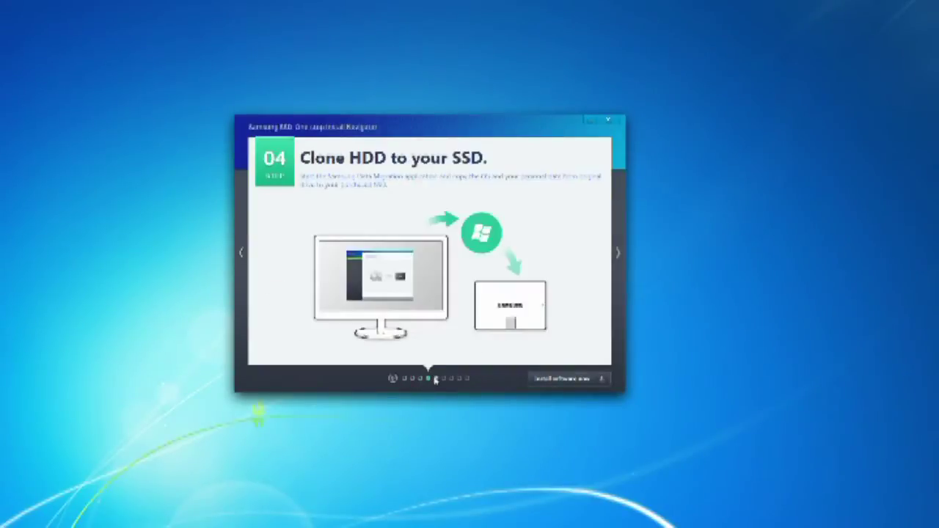
left_click(436, 379)
left_click(444, 378)
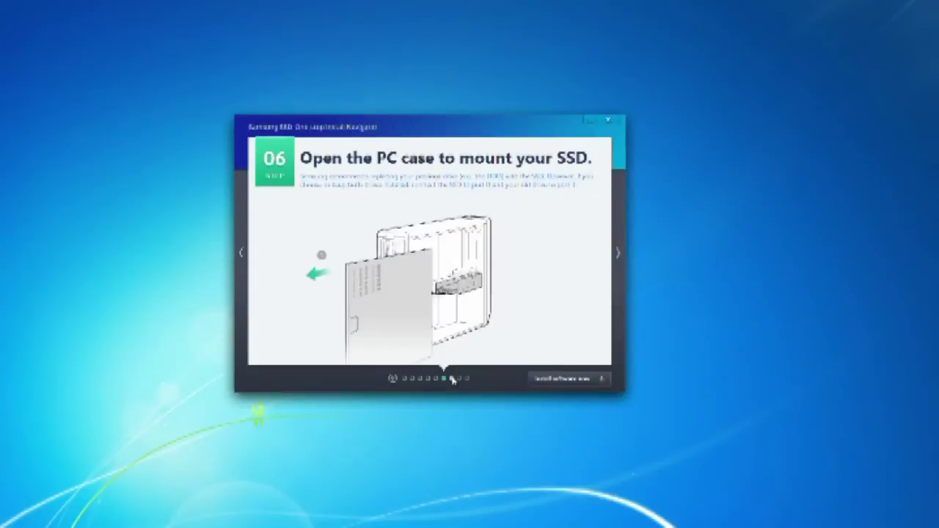
left_click(451, 378)
left_click(459, 378)
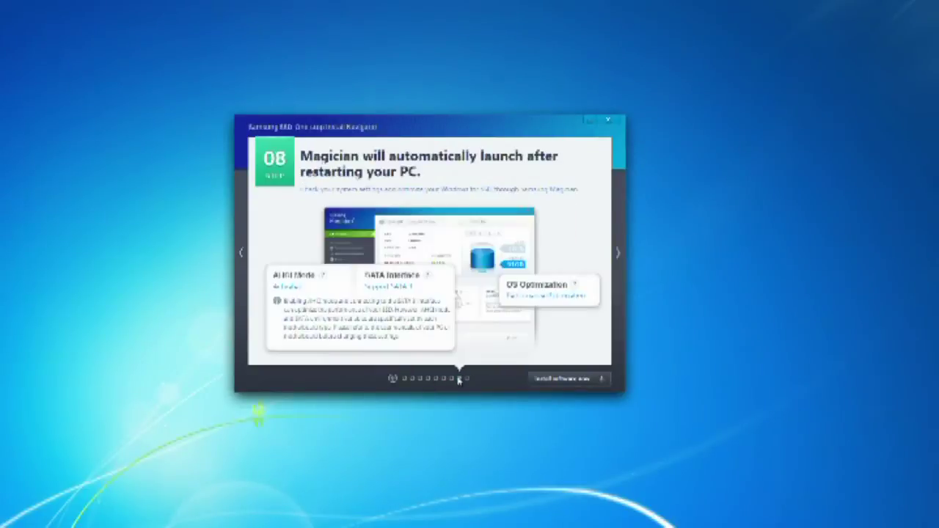
left_click(466, 379)
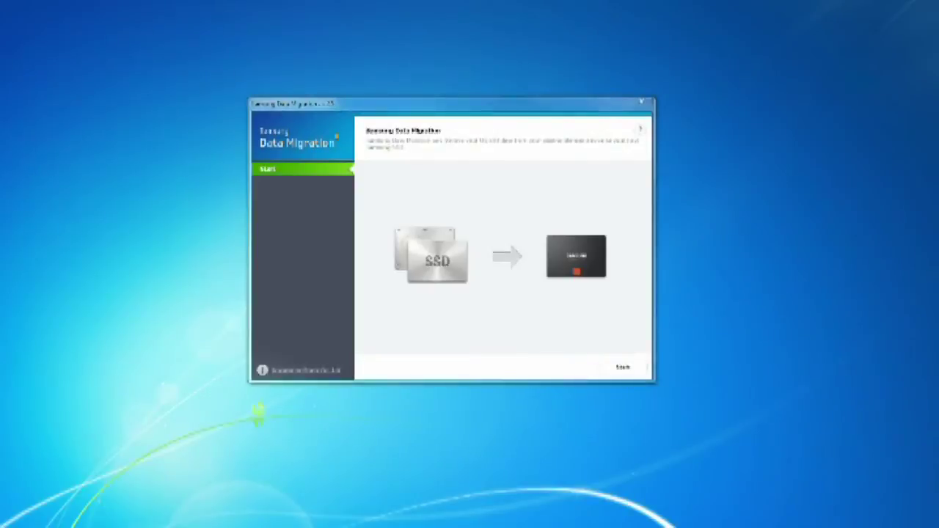
Rearrange the Samsung Data Migration and Samsung Magician windows so that Magician is fully visible, partly overlapping Data Migration.
left_click(643, 103)
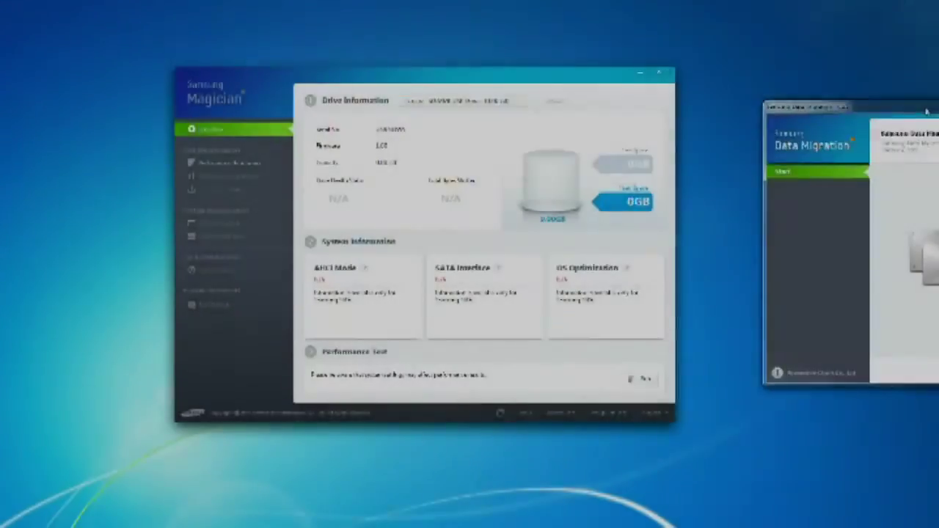
left_click_drag(927, 110, 375, 95)
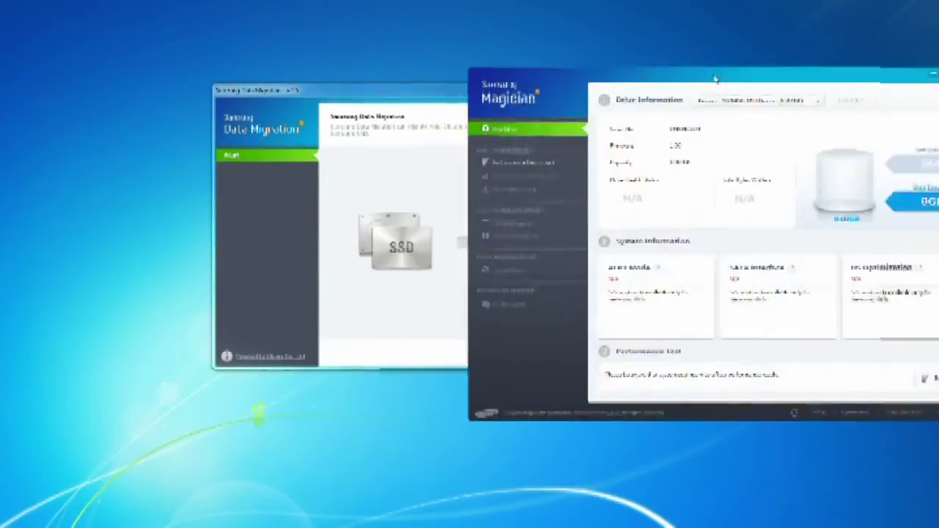
left_click_drag(730, 63, 580, 65)
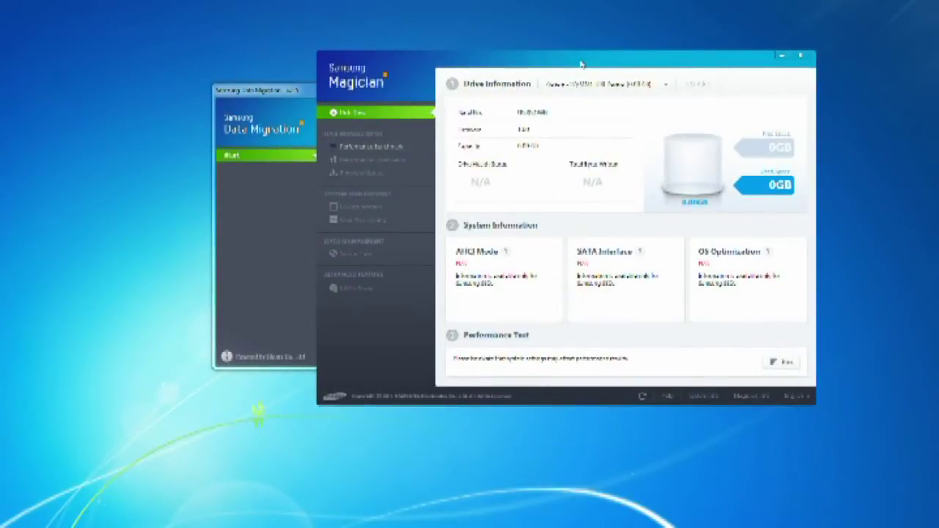
left_click_drag(581, 65, 579, 72)
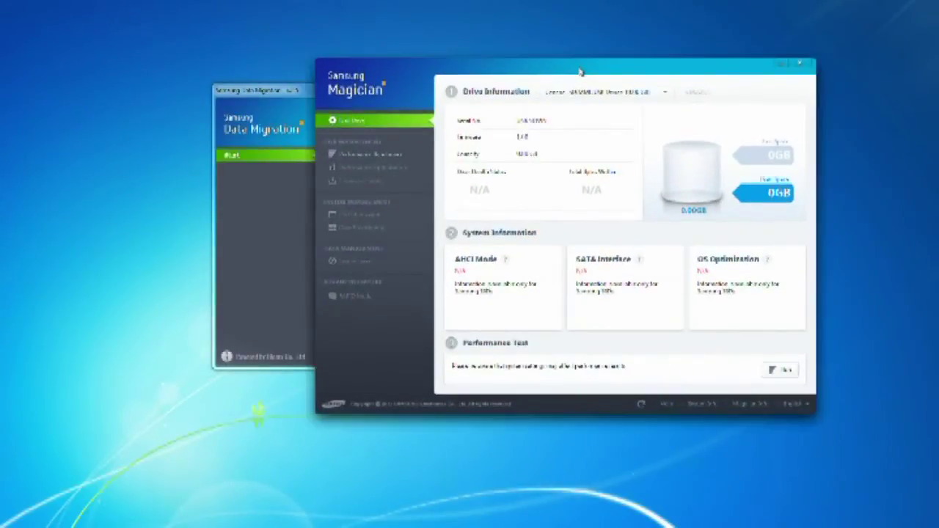
Select the second drive in Magician's drive list and start a performance test on it.
left_click(666, 93)
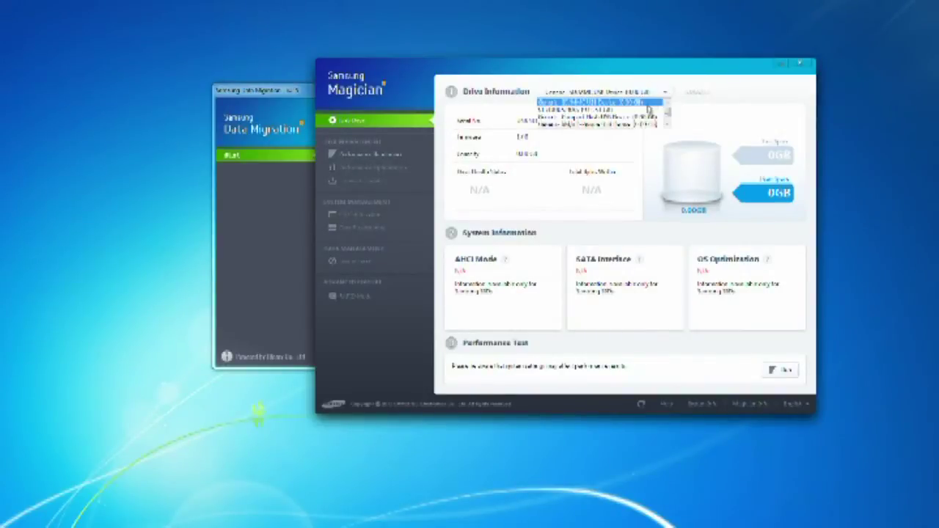
left_click(637, 111)
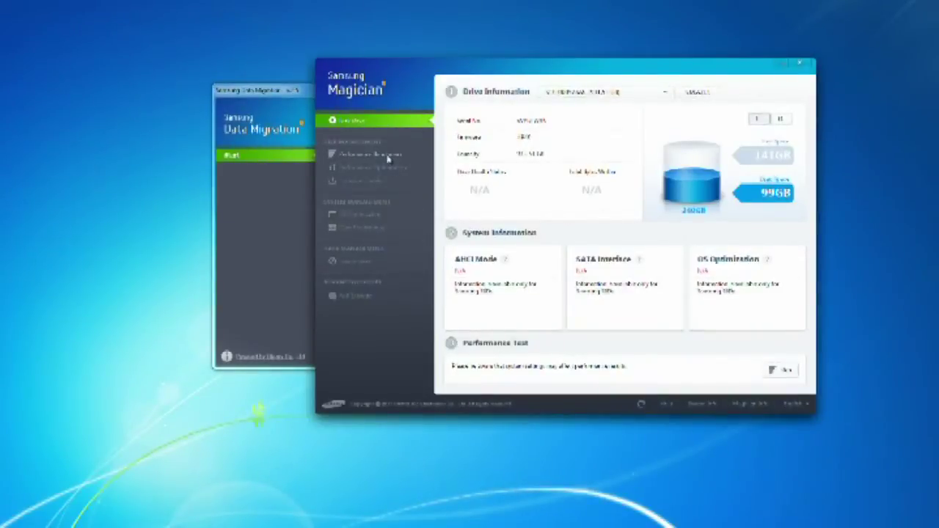
left_click(764, 371)
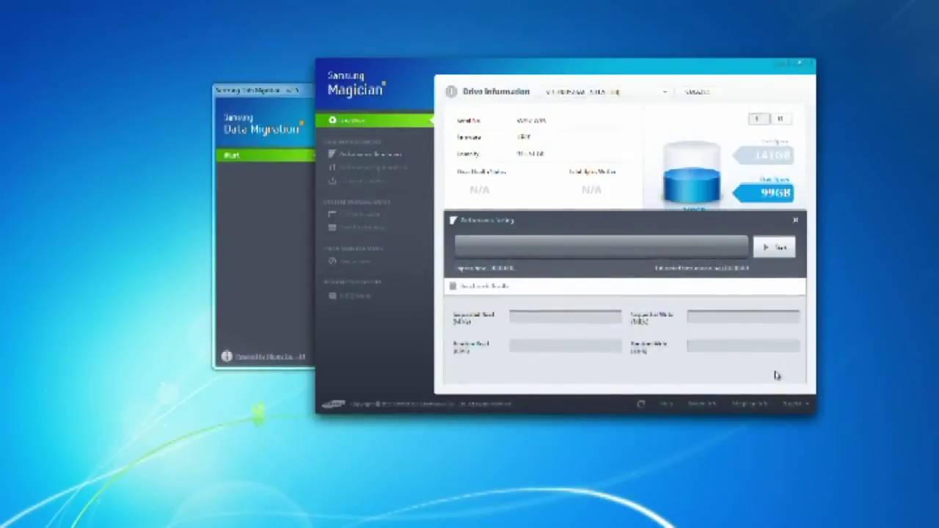
left_click(775, 249)
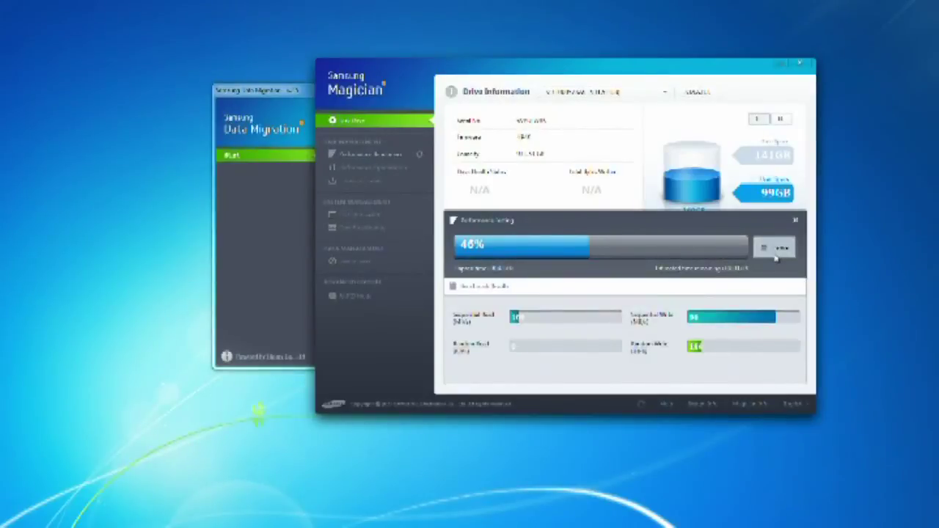
Stop the running performance test and close the performance testing pane.
left_click(775, 250)
left_click(589, 262)
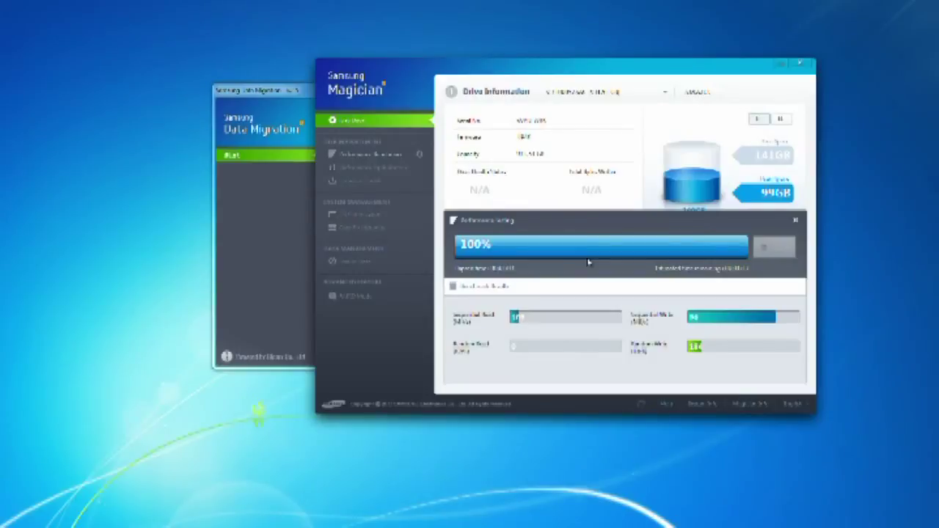
left_click(797, 221)
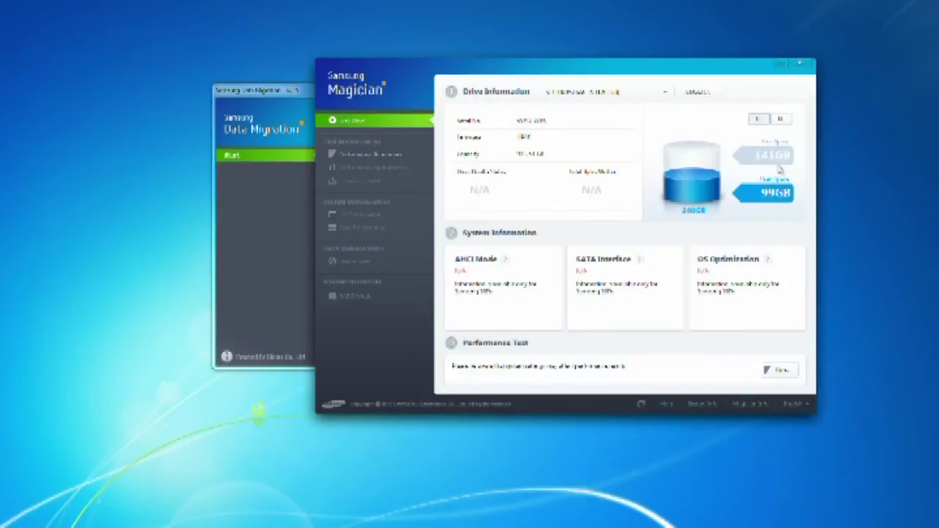
Close Samsung Magician and start the migration process in Samsung Data Migration.
key("alt+F4")
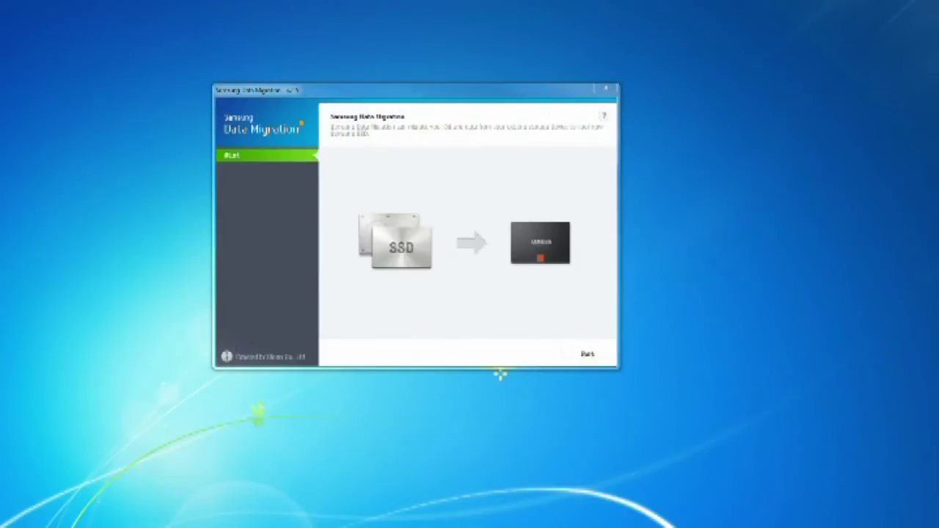
left_click_drag(543, 94, 562, 94)
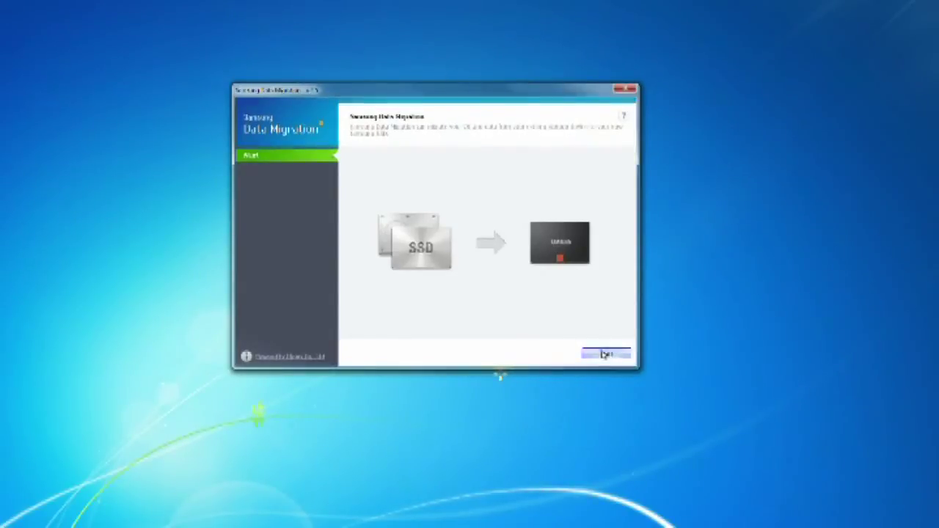
left_click(606, 354)
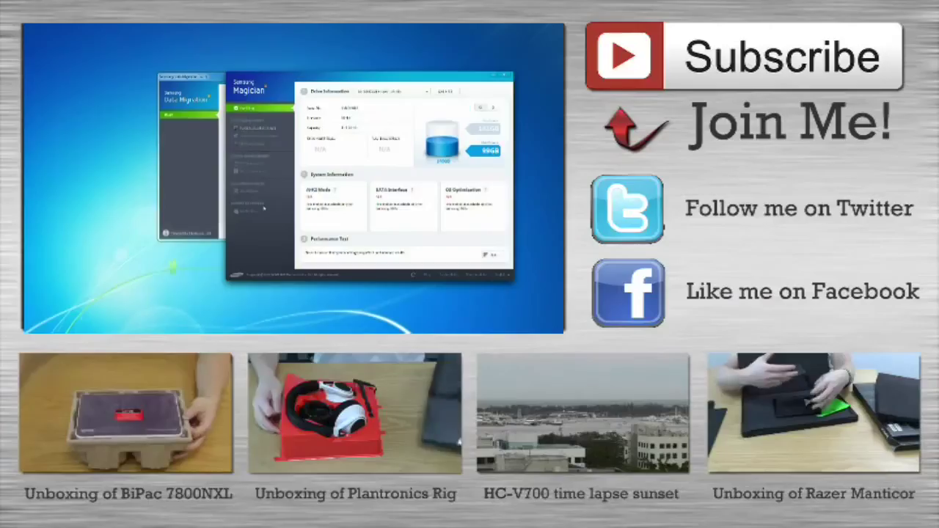
Check Magician's drive list and display the space usage of the selected drive's first partition.
left_click(428, 95)
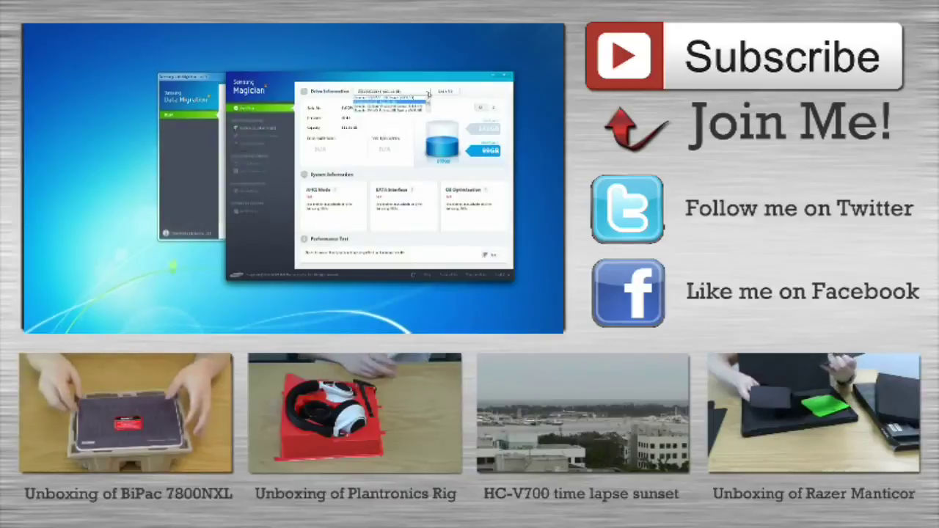
left_click(428, 96)
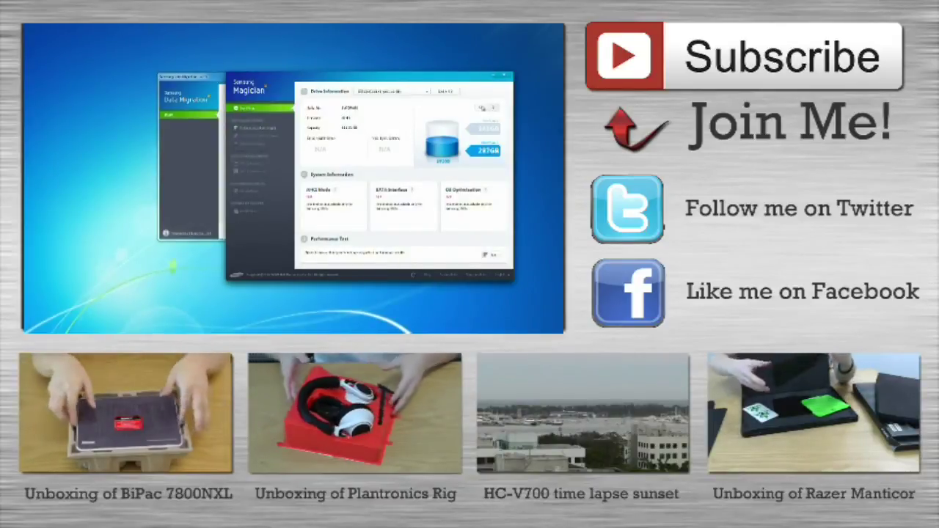
left_click(482, 108)
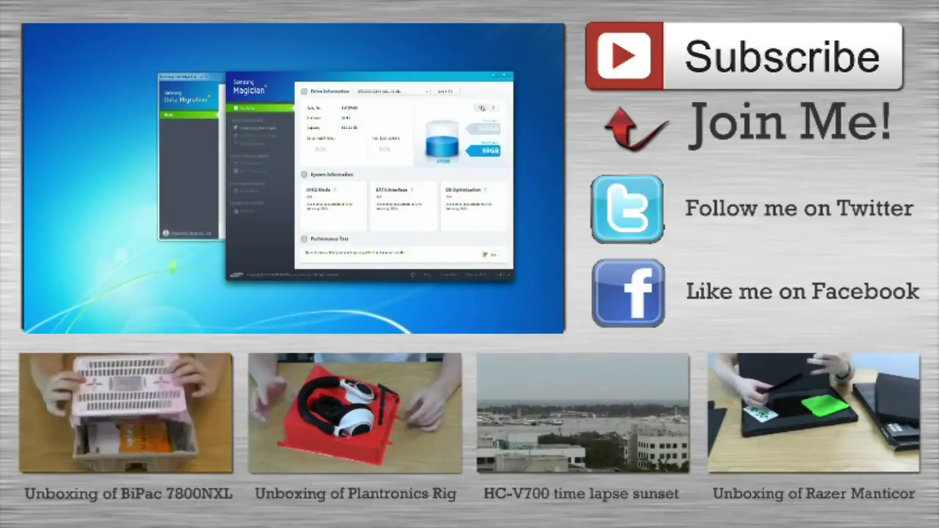